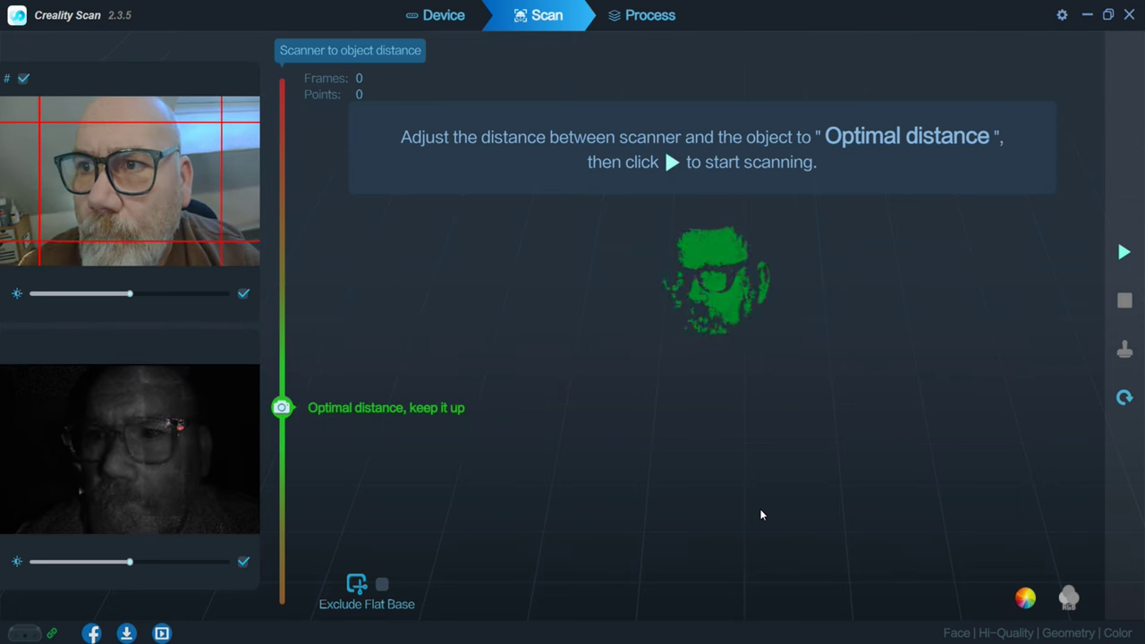
Step: Start capturing the head scan and continue to 1107 frames
{"action": "key", "text": "space"}
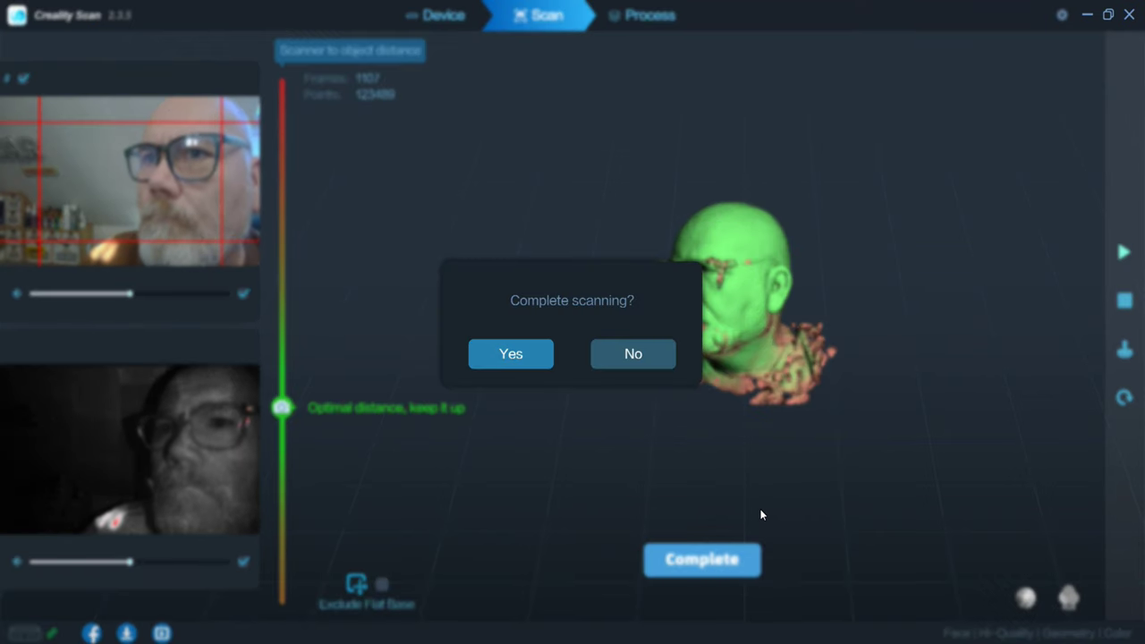
Step: Confirm finishing the head scan and send Project_1's point cloud to processing
{"action": "key", "text": "Return"}
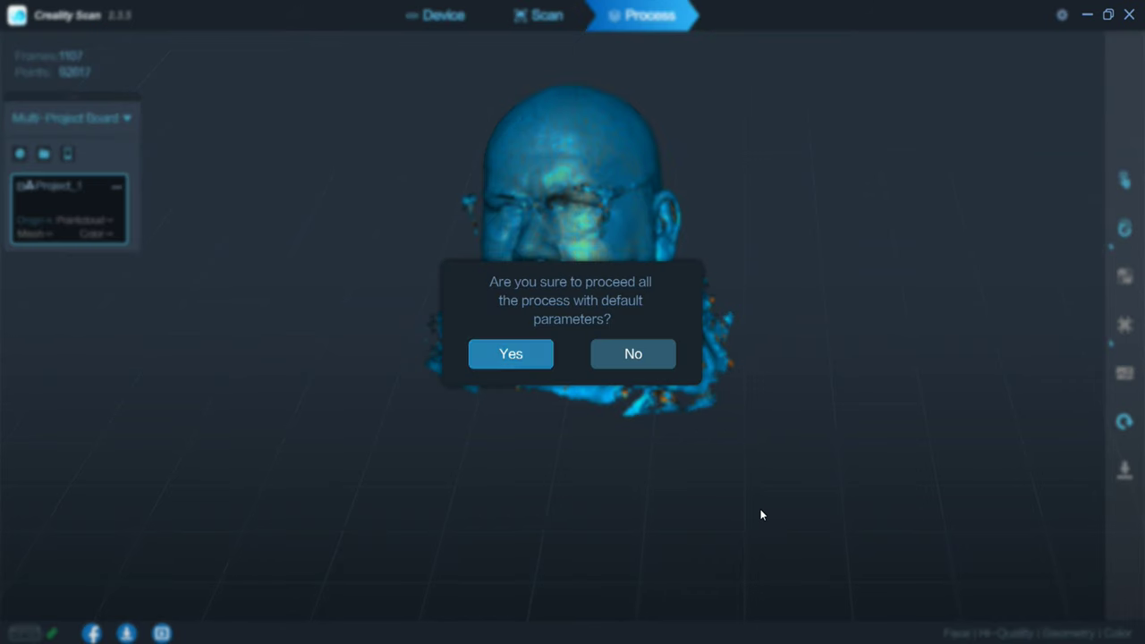
Step: Process the head scan with default parameters into a 505854-face coloured mesh
{"action": "key", "text": "Return"}
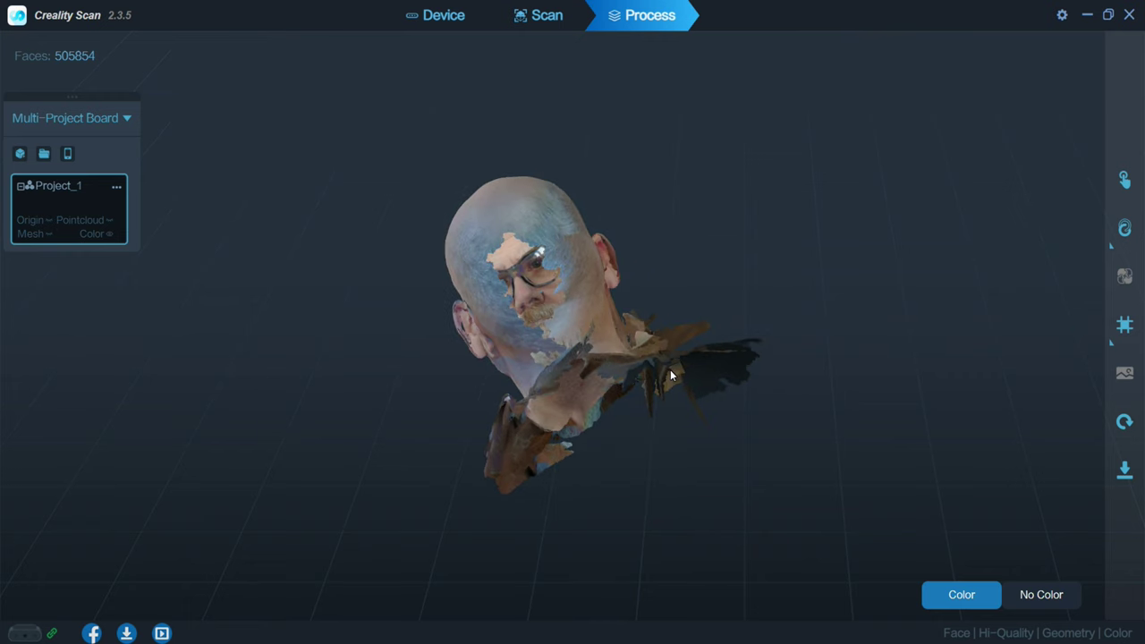
Step: Zoom in on the head mesh for a close look
{"action": "scroll", "coordinate": [670, 369], "scroll_direction": "up", "scroll_amount": 5}
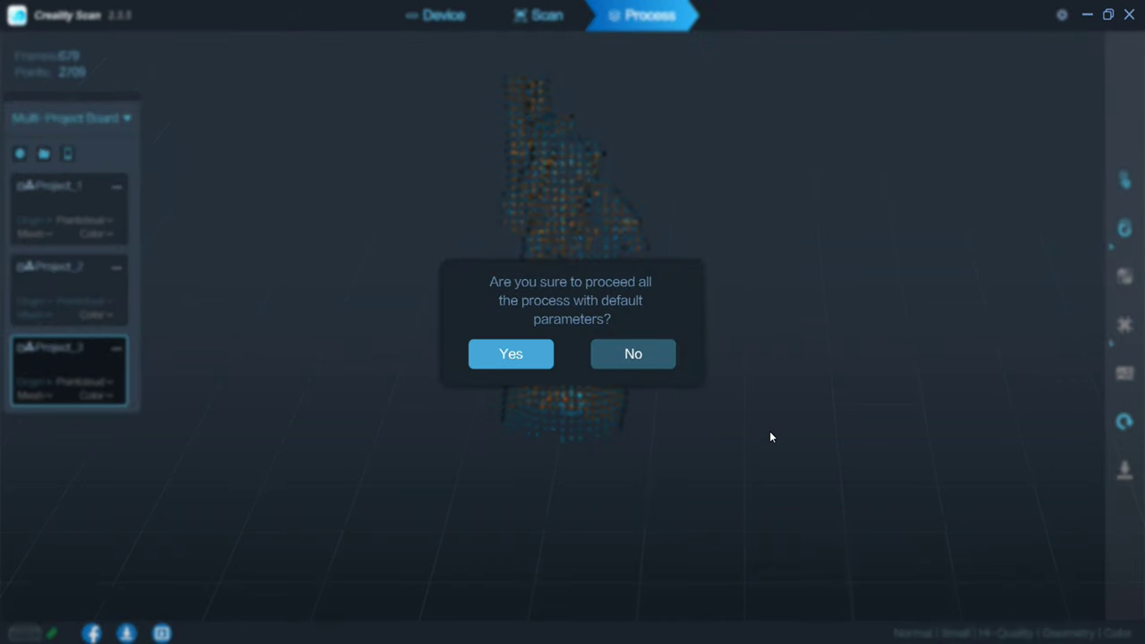
Step: Process Project_3 with default parameters into a 591272-face coloured figure mesh
{"action": "key", "text": "Return"}
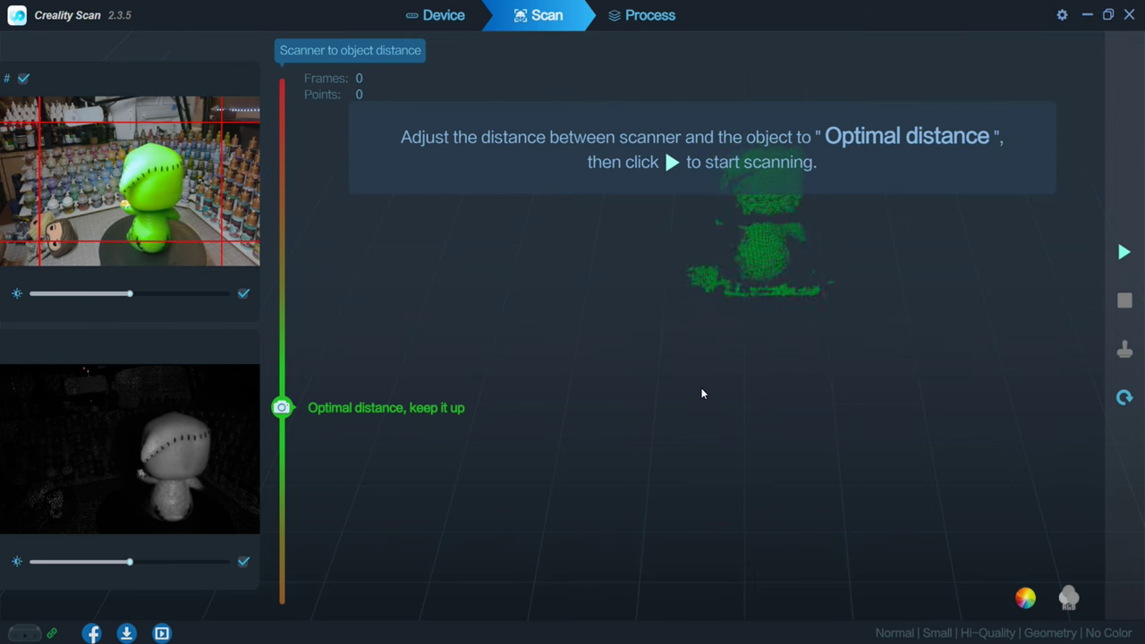
Step: Start scanning the figure on its round base as the turntable rotates
{"action": "key", "text": "space"}
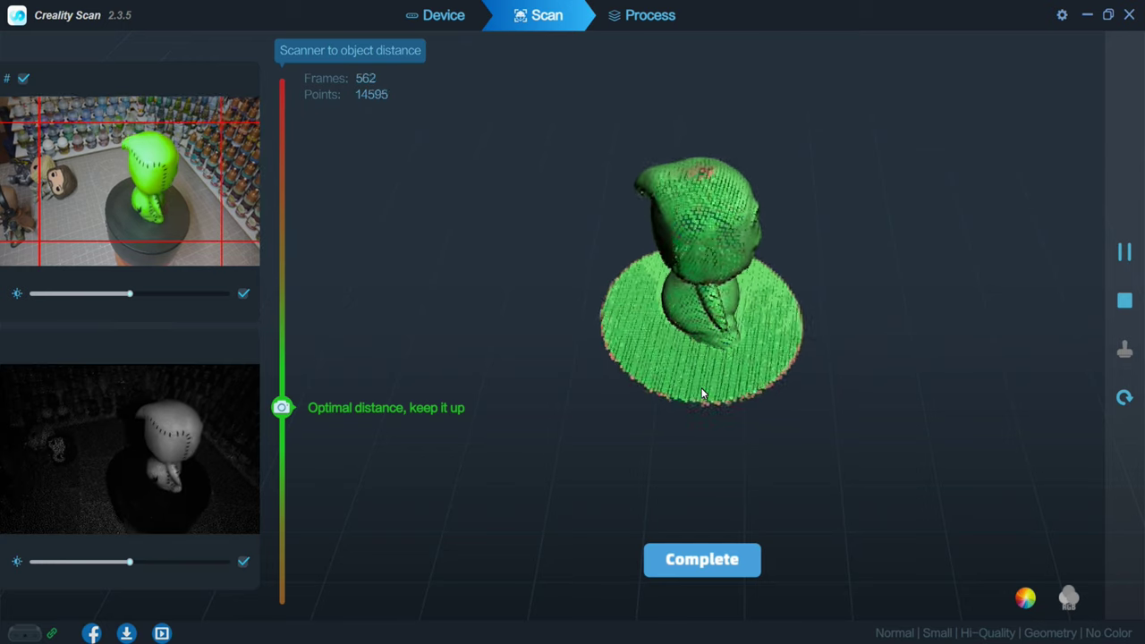
Step: Finish the scan into Project_3 and rotate the mesh to inspect the base's underside
{"action": "left_click", "coordinate": [702, 558]}
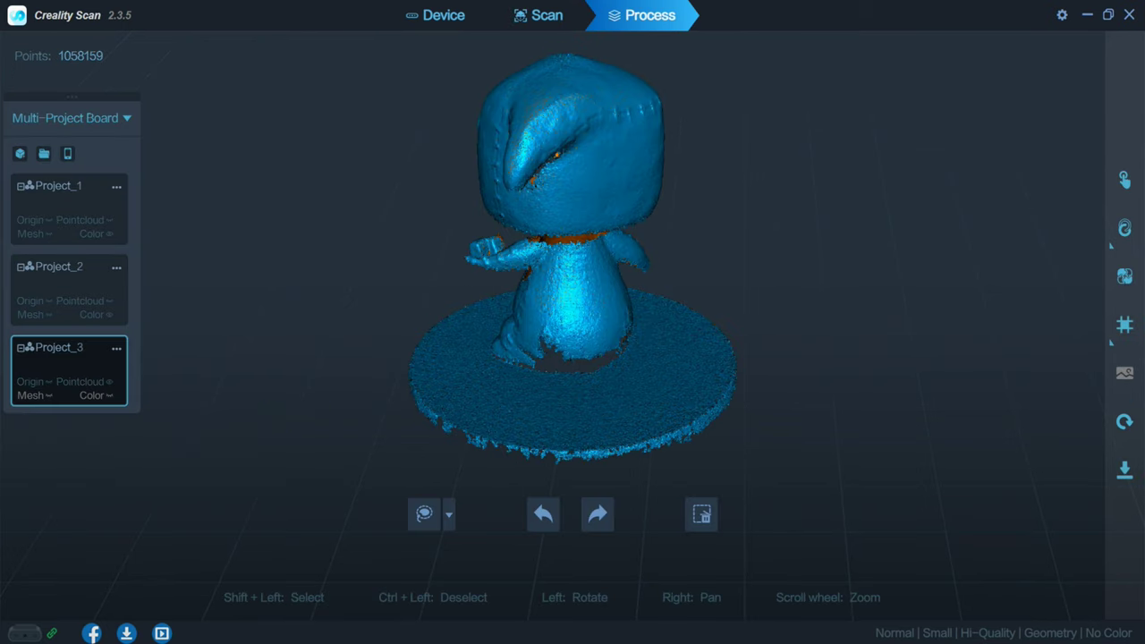
{"action": "left_click_drag", "start_coordinate": [512, 346], "coordinate": [527, 324]}
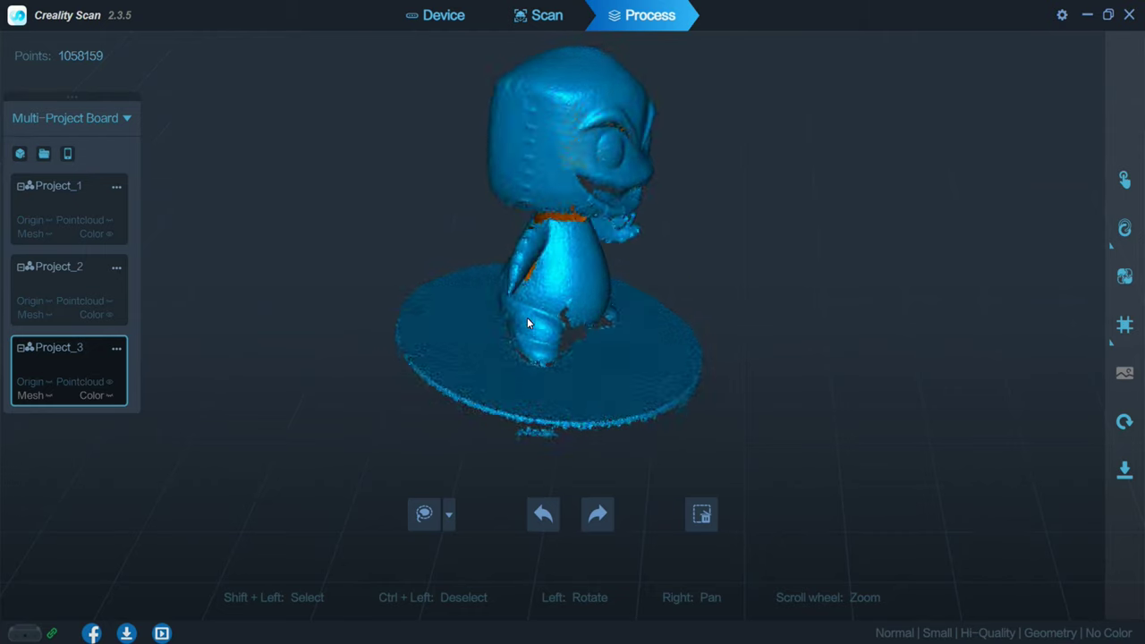
{"action": "scroll", "coordinate": [527, 324], "scroll_direction": "up", "scroll_amount": 3}
{"action": "scroll", "coordinate": [527, 323], "scroll_direction": "down", "scroll_amount": 5}
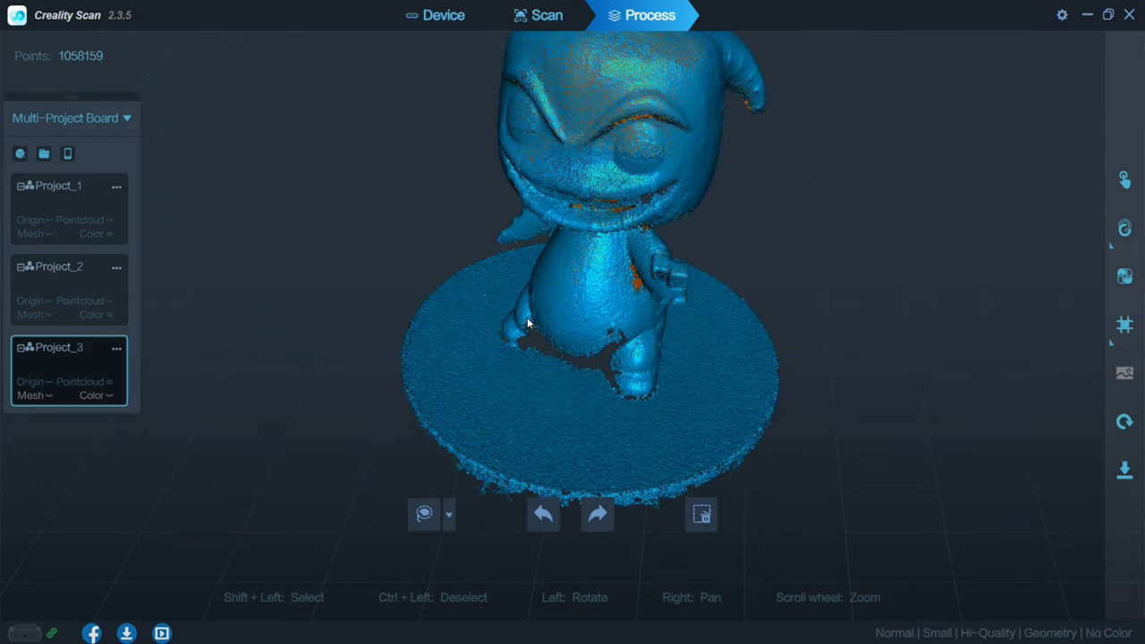
{"action": "left_click_drag", "start_coordinate": [527, 323], "coordinate": [527, 323]}
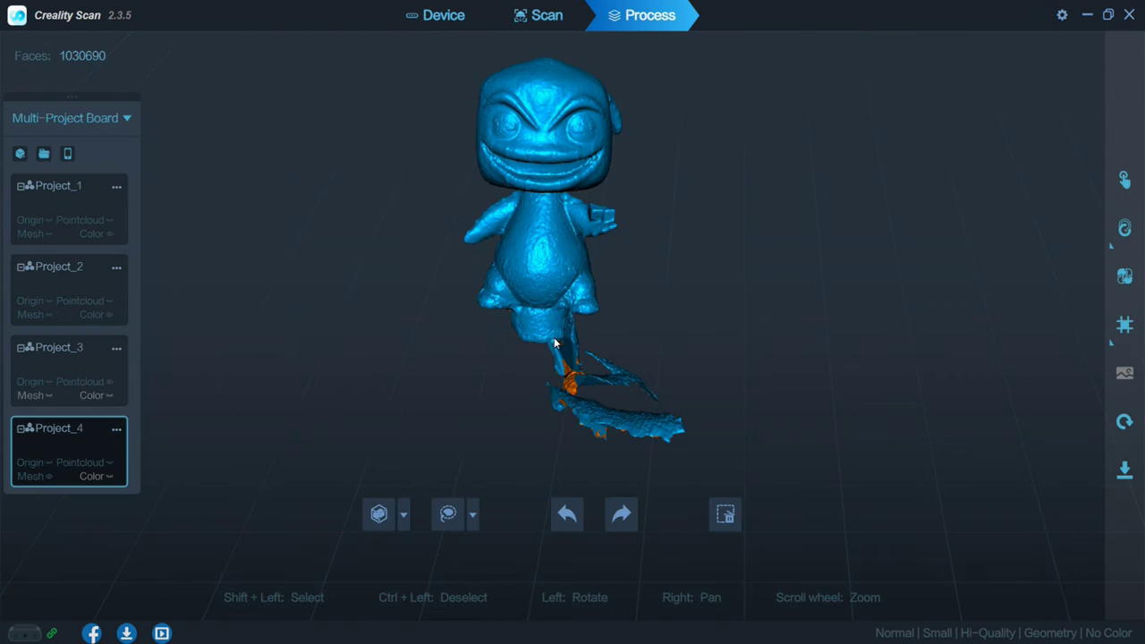
Step: Select and delete the stray tail and leg fragments below the figure, leaving 851680 faces
{"action": "left_click_drag", "start_coordinate": [554, 343], "coordinate": [714, 465]}
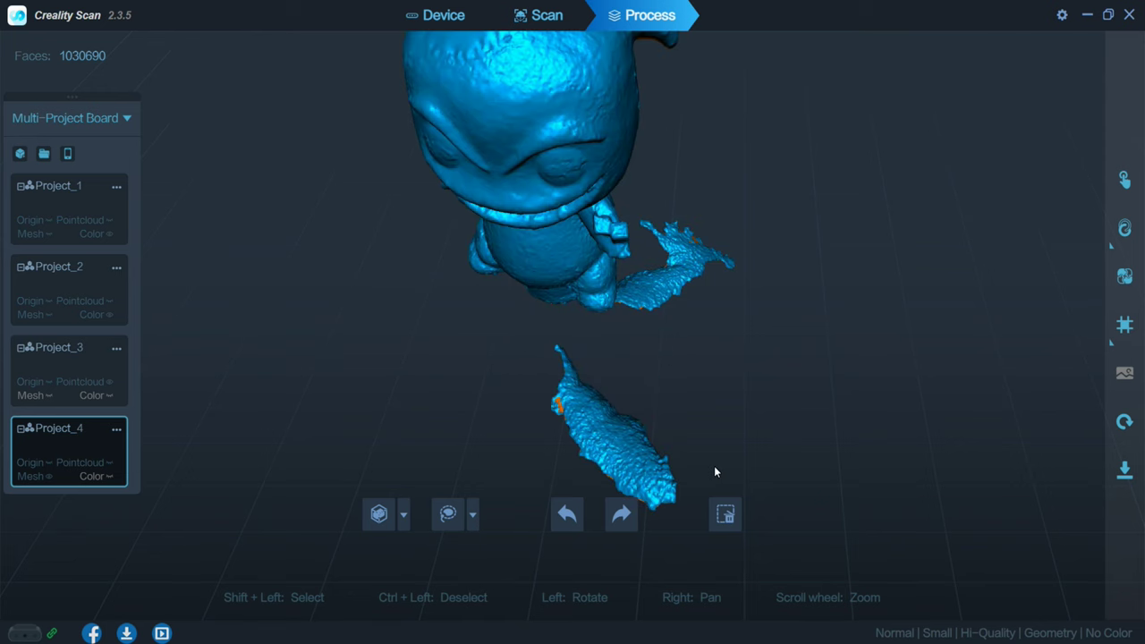
{"action": "mouse_move", "coordinate": [526, 338]}
{"action": "left_mouse_down", "text": "shift"}
{"action": "mouse_move", "coordinate": [519, 422]}
{"action": "mouse_move", "coordinate": [679, 429]}
{"action": "left_mouse_up", "text": "shift"}
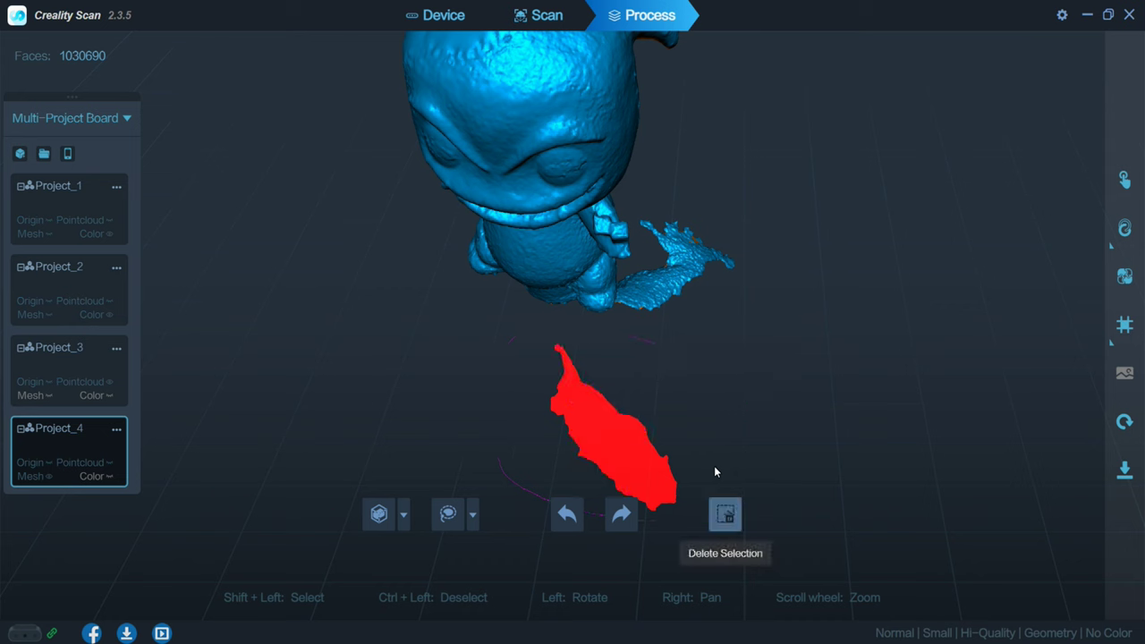
{"action": "left_click", "coordinate": [725, 513]}
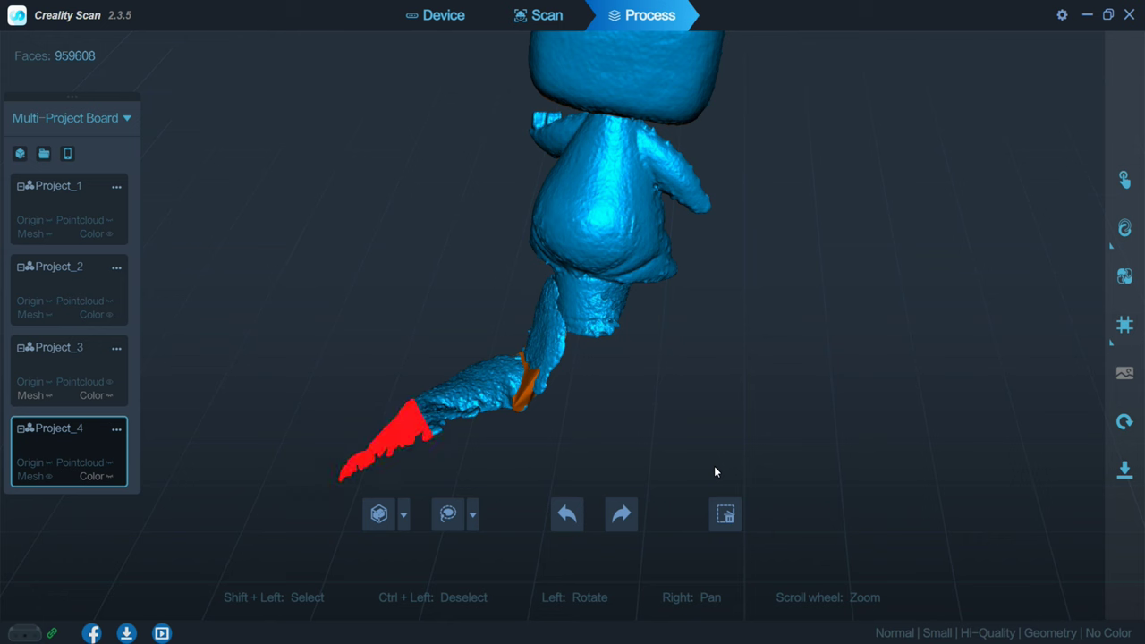
{"action": "left_click", "coordinate": [725, 513]}
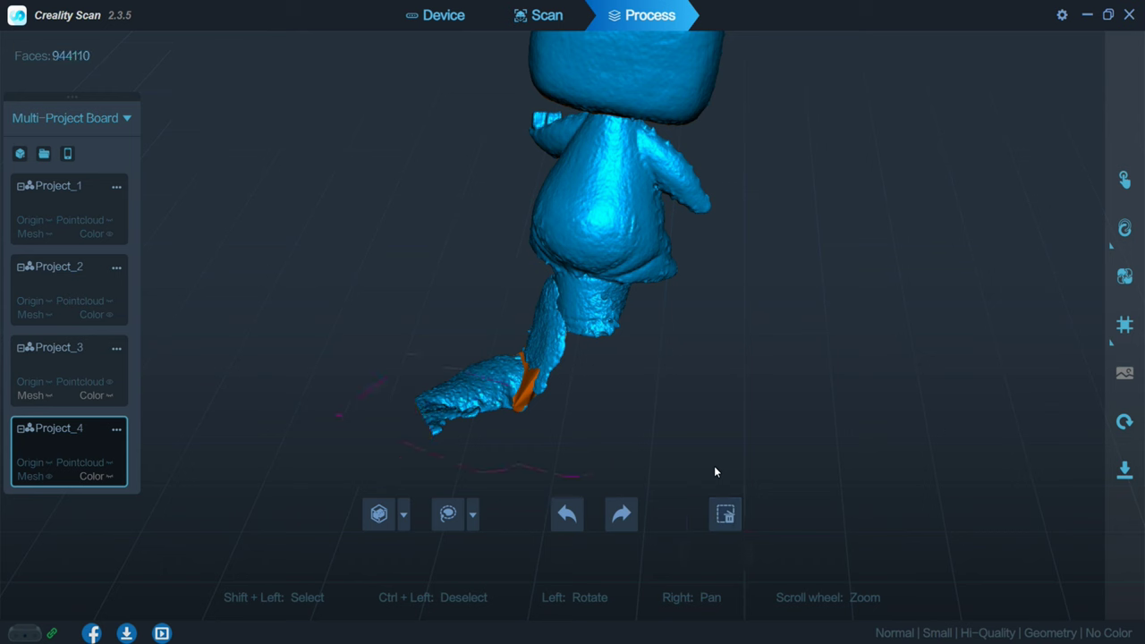
{"action": "key", "text": "Delete"}
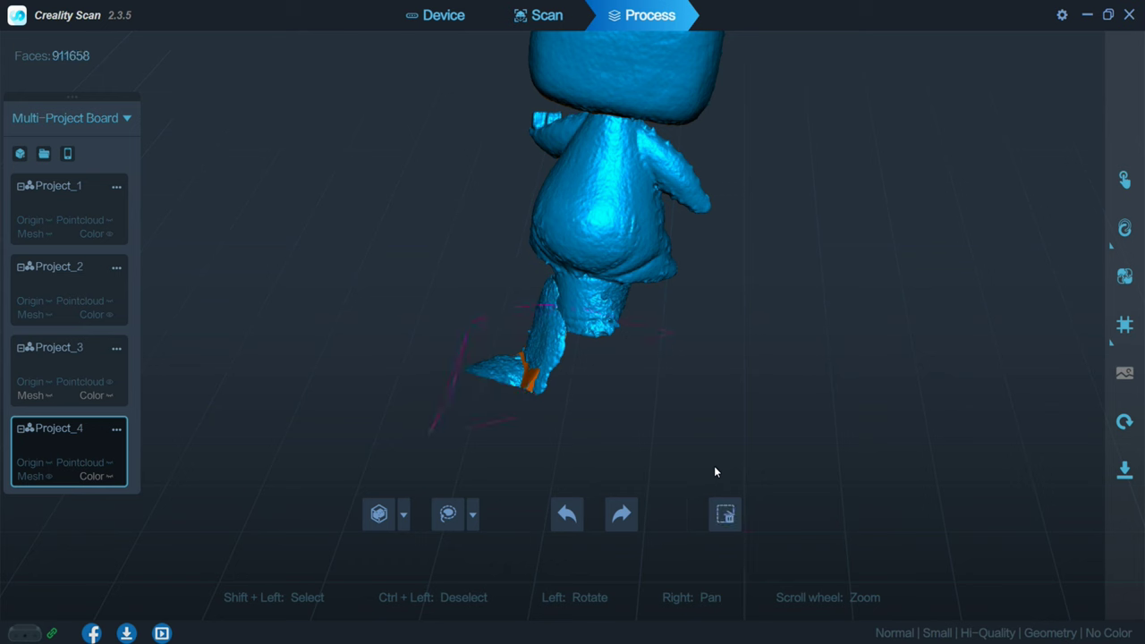
{"action": "key", "text": "Delete"}
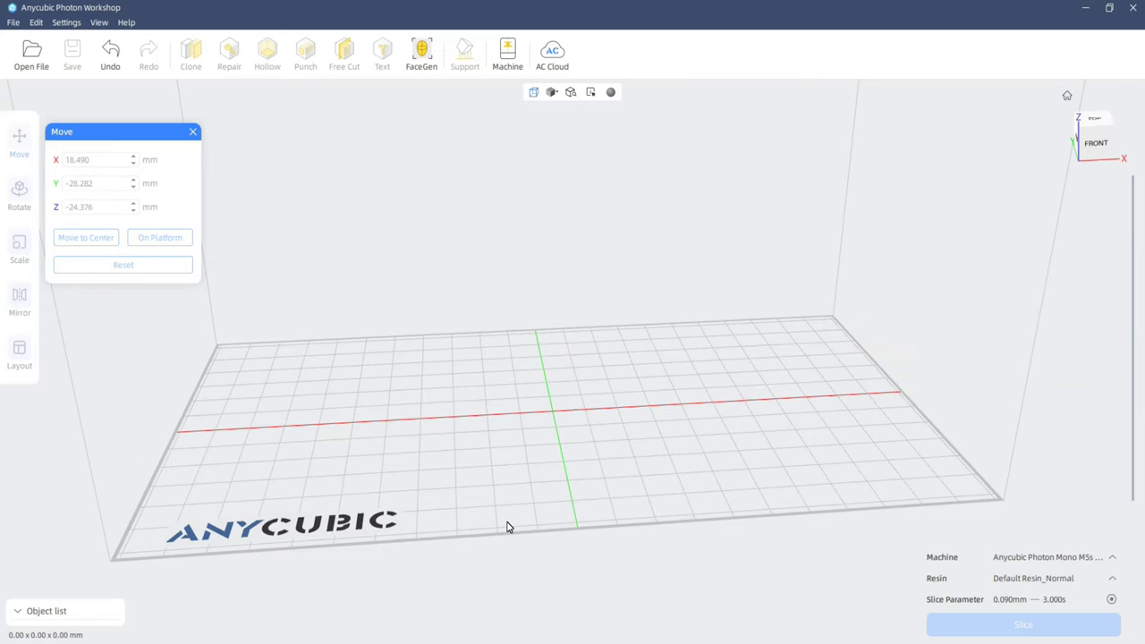
Step: Load test.stl onto the build plate, scale it to fit, and rotate the figure upright
{"action": "right_click_drag", "start_coordinate": [530, 497], "coordinate": [624, 509]}
{"action": "left_click_drag", "start_coordinate": [1136, 501], "coordinate": [516, 439]}
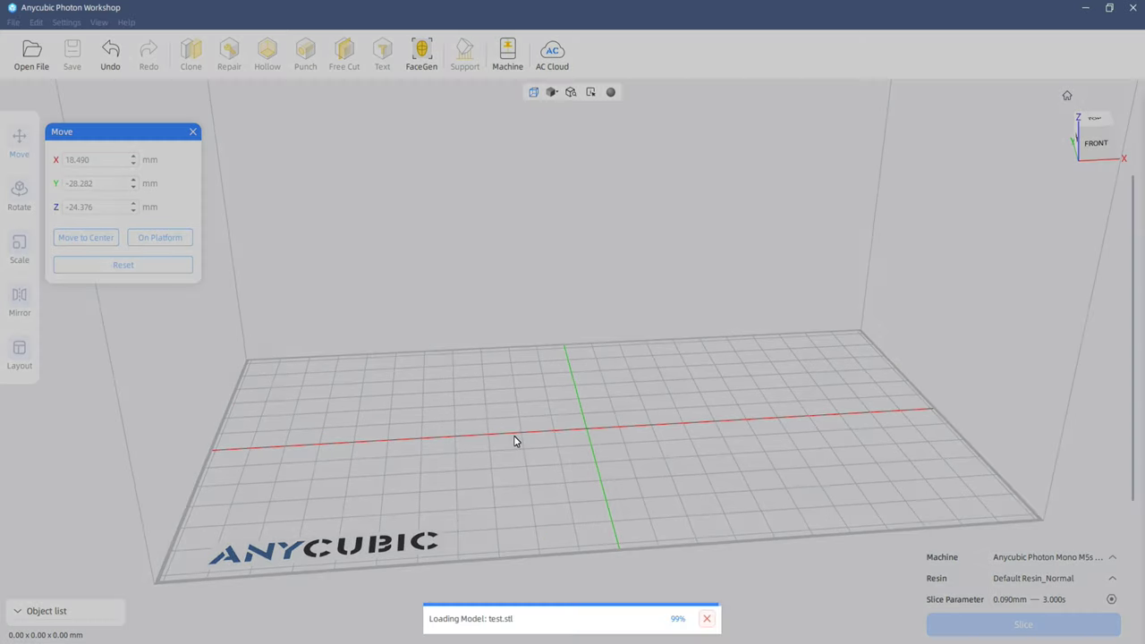
{"action": "left_click", "coordinate": [668, 378]}
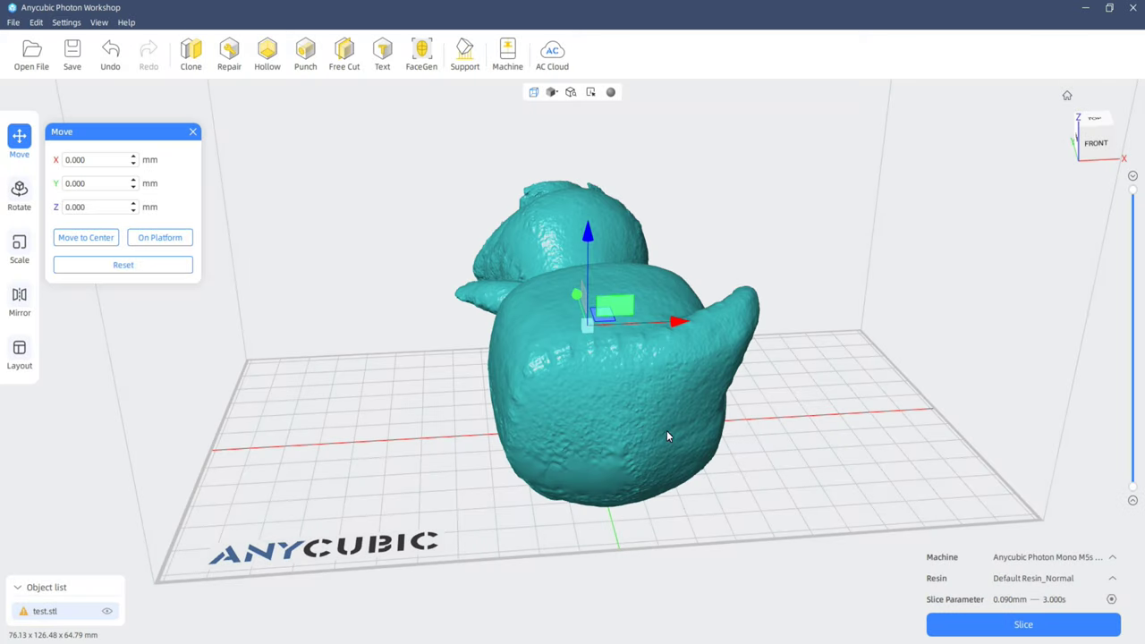
{"action": "left_click", "coordinate": [18, 192]}
{"action": "left_click_drag", "start_coordinate": [587, 336], "coordinate": [599, 311]}
Step: Cut the figure at a horizontal plane at Z 18.440 mm into test.stl_cut1 and test.stl_cut2
{"action": "left_click", "coordinate": [345, 54]}
{"action": "left_click_drag", "start_coordinate": [659, 340], "coordinate": [690, 306]}
{"action": "left_click_drag", "start_coordinate": [626, 349], "coordinate": [706, 484]}
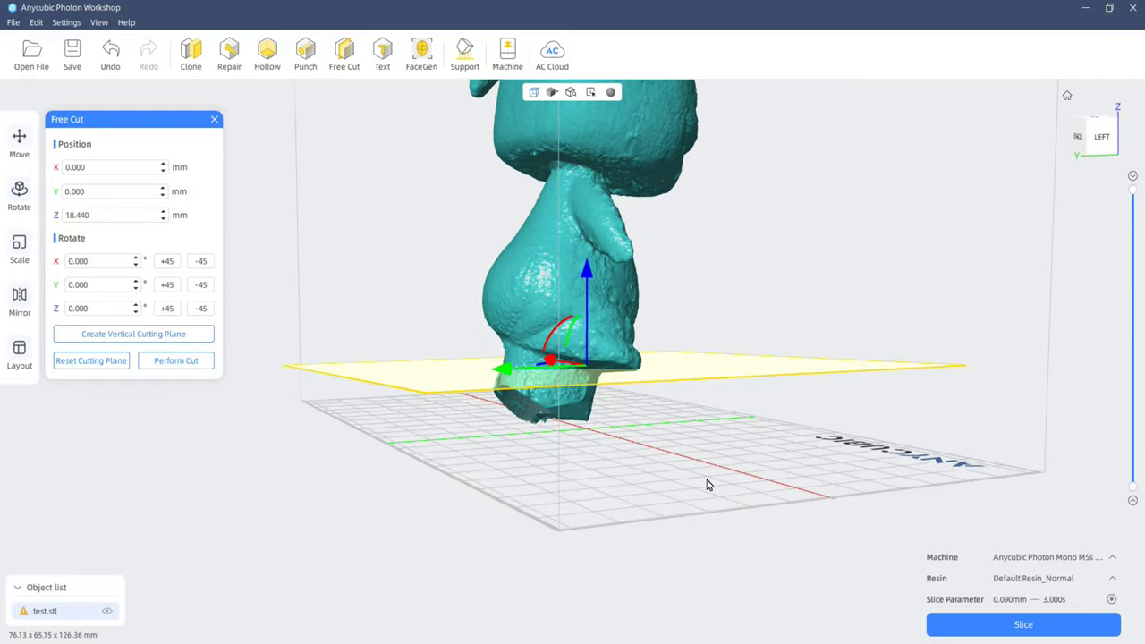
{"action": "mouse_move", "coordinate": [545, 345]}
{"action": "left_mouse_down"}
{"action": "mouse_move", "coordinate": [581, 385]}
{"action": "mouse_move", "coordinate": [572, 393]}
{"action": "mouse_move", "coordinate": [547, 347]}
{"action": "left_mouse_up"}
{"action": "left_click_drag", "start_coordinate": [679, 380], "coordinate": [1127, 409]}
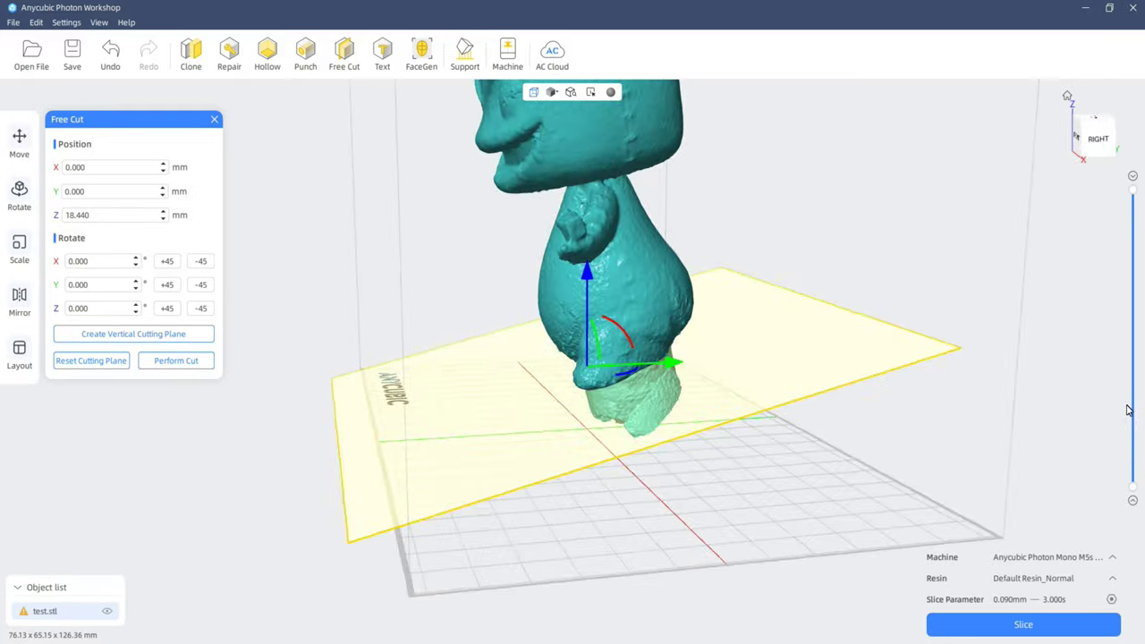
{"action": "left_click_drag", "start_coordinate": [529, 268], "coordinate": [295, 331]}
{"action": "left_click", "coordinate": [176, 361]}
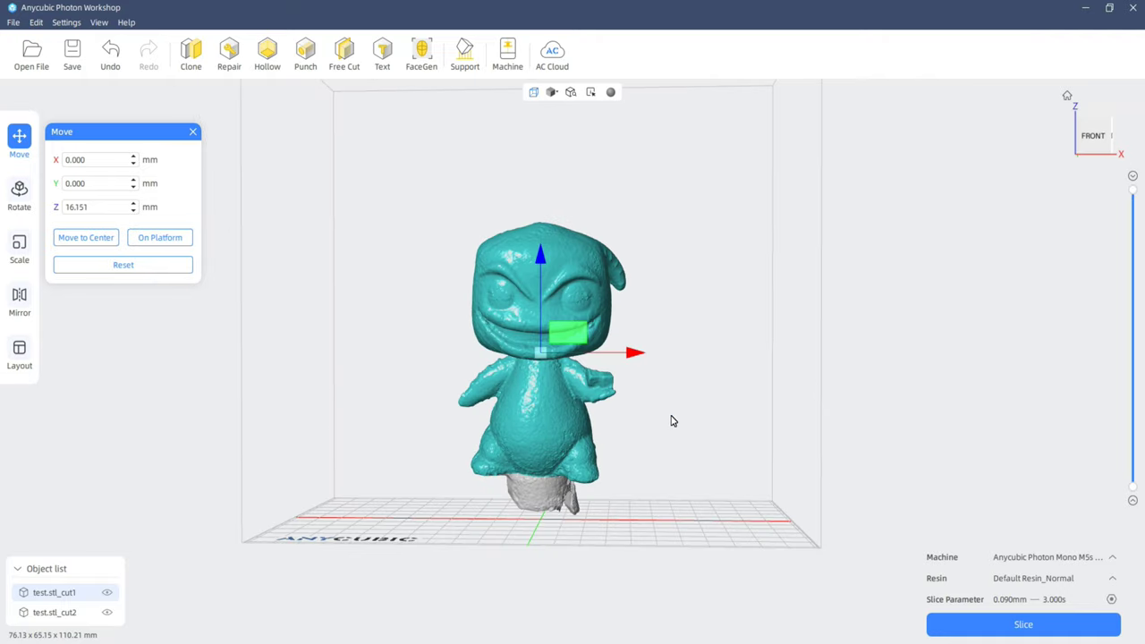
Step: Delete the cut-off base piece test.stl_cut2 from the plate
{"action": "left_click", "coordinate": [534, 503]}
{"action": "key", "text": "Delete"}
{"action": "left_click_drag", "start_coordinate": [529, 506], "coordinate": [163, 473]}
Step: Scale the figure test.stl_cut1 uniformly to 50%, giving 38.06 x 32.58 x 55.10 mm
{"action": "left_click", "coordinate": [524, 410]}
{"action": "left_click", "coordinate": [19, 245]}
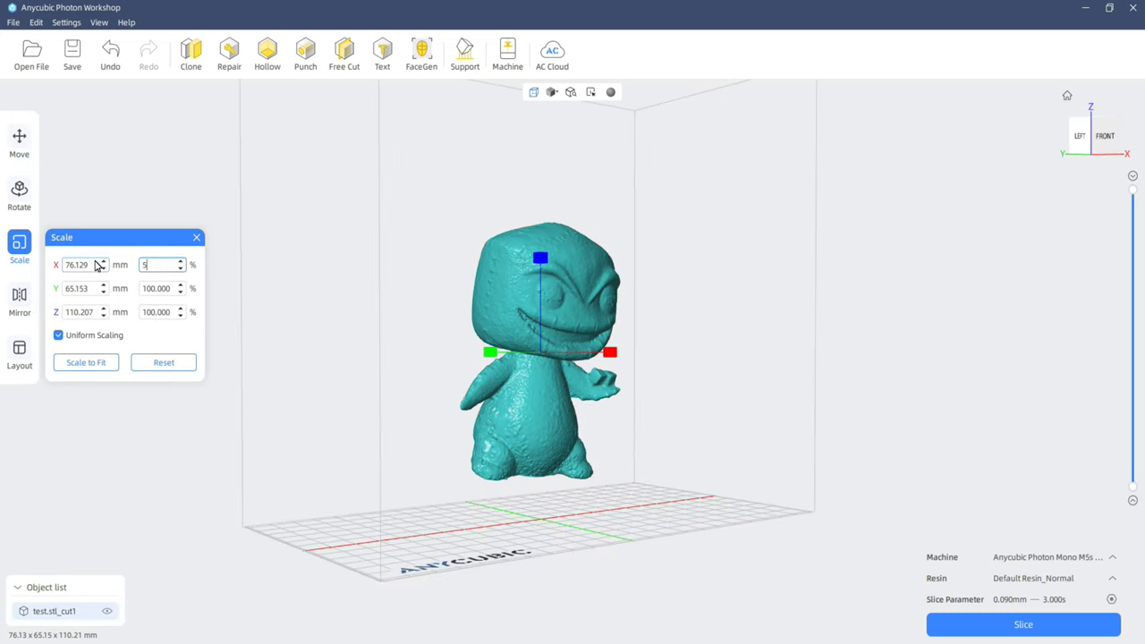
{"action": "type", "text": "50"}
{"action": "key", "text": "Return"}
{"action": "left_click_drag", "start_coordinate": [586, 412], "coordinate": [139, 259]}
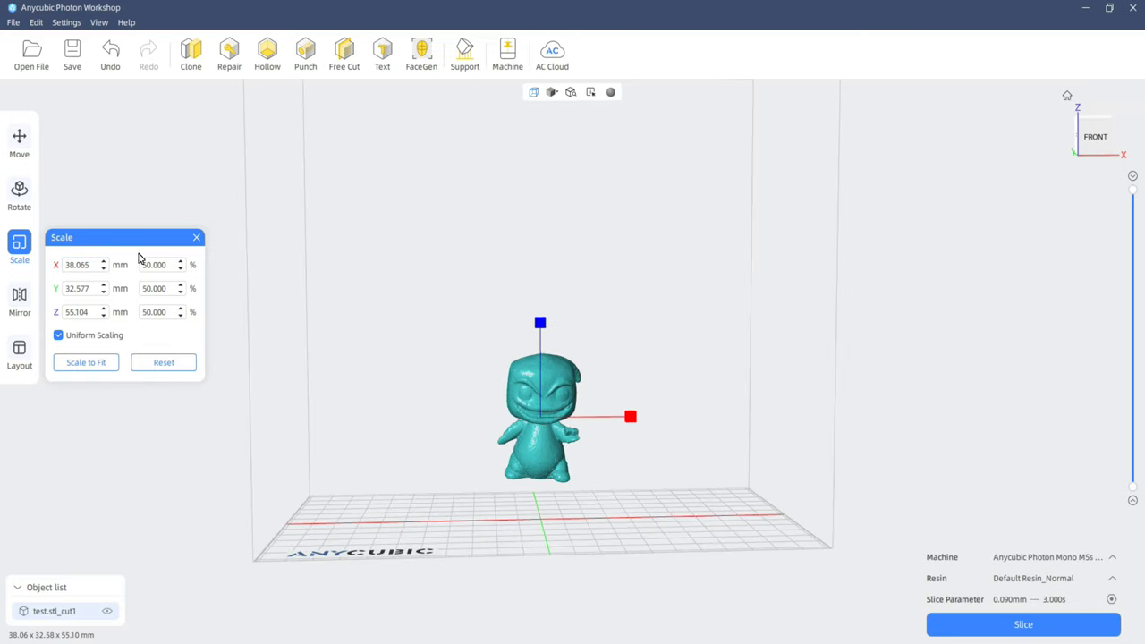
{"action": "left_click", "coordinate": [18, 139]}
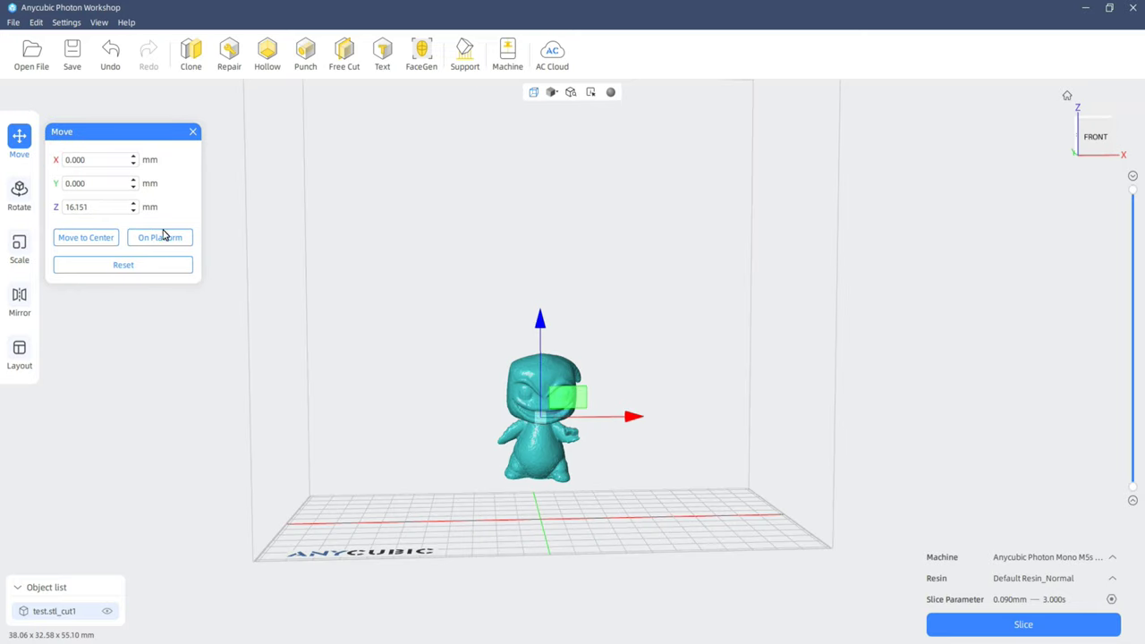